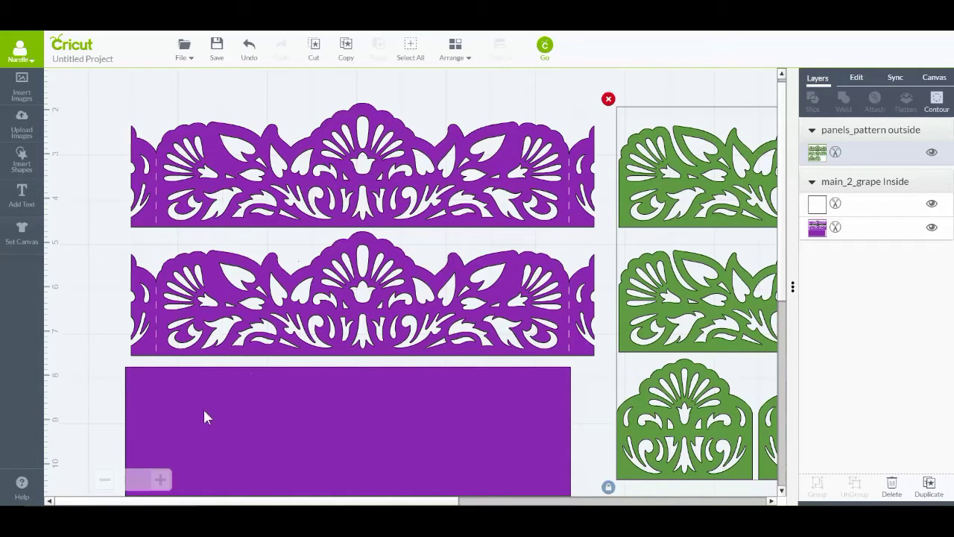
- Zoom out to 75% and ungroup the purple border design into separate main_2_grape Inside layers
click(105, 481)
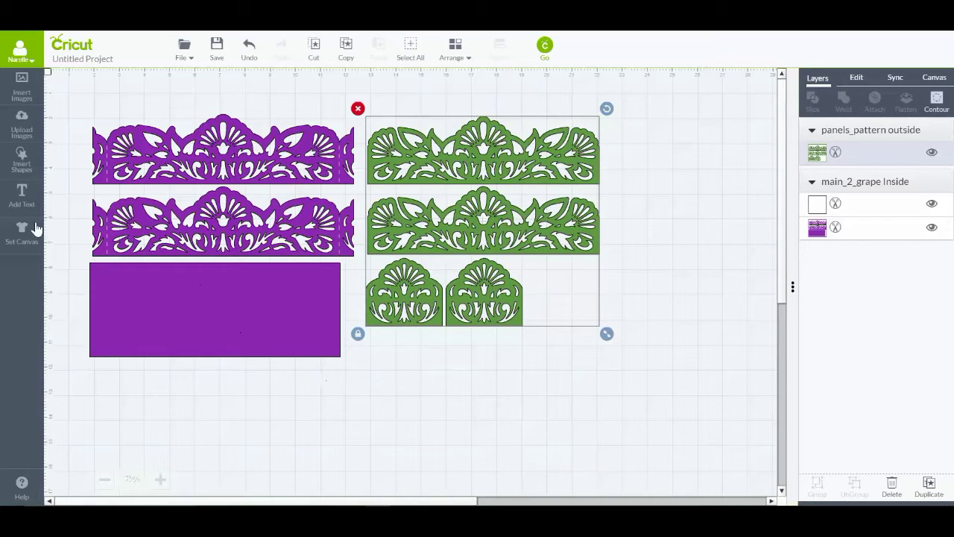
click(207, 248)
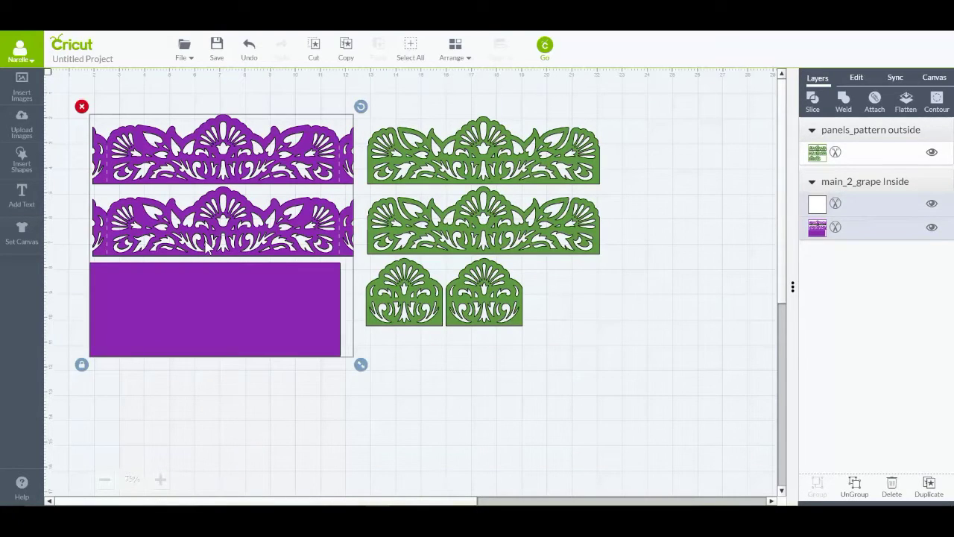
click(942, 106)
click(847, 486)
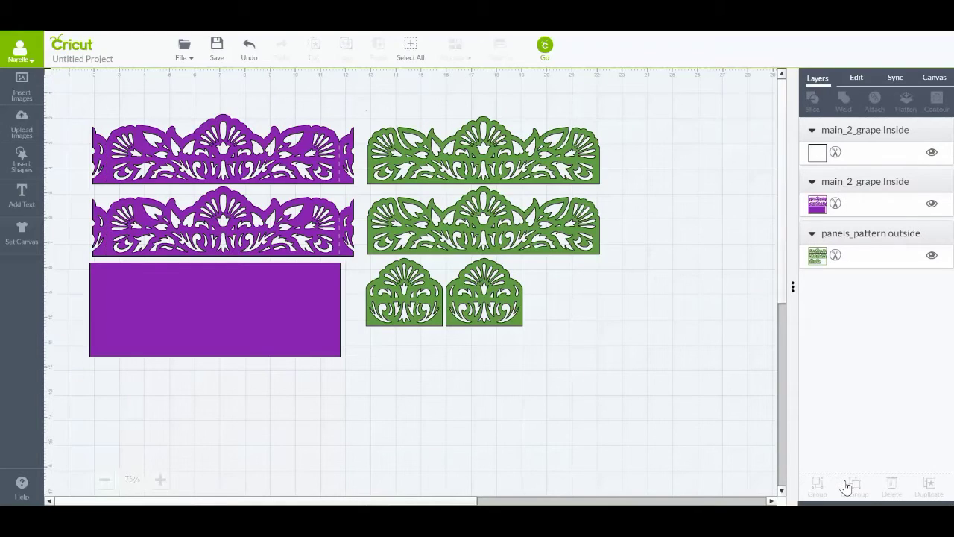
- In Contour, hide the swirl cutouts along the purple borders layer's lower border
click(342, 230)
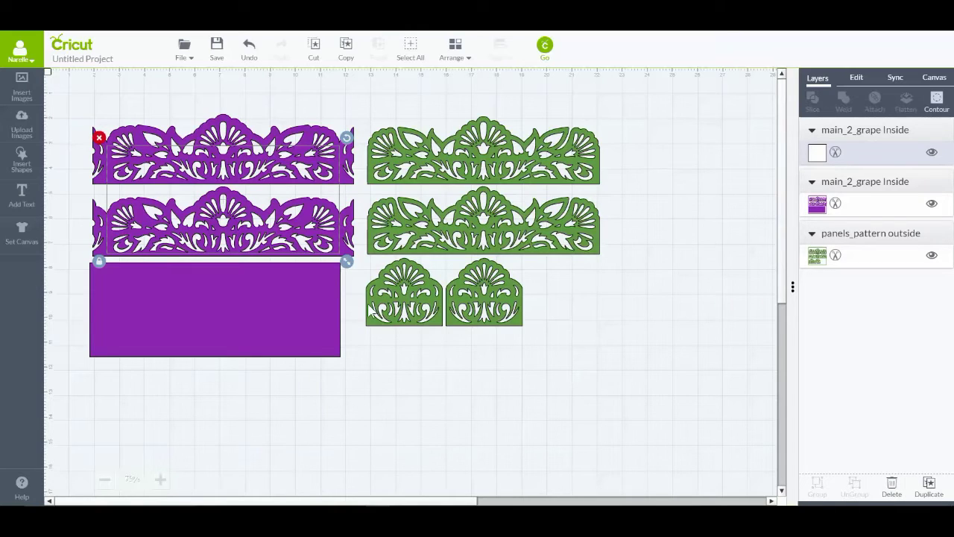
click(267, 322)
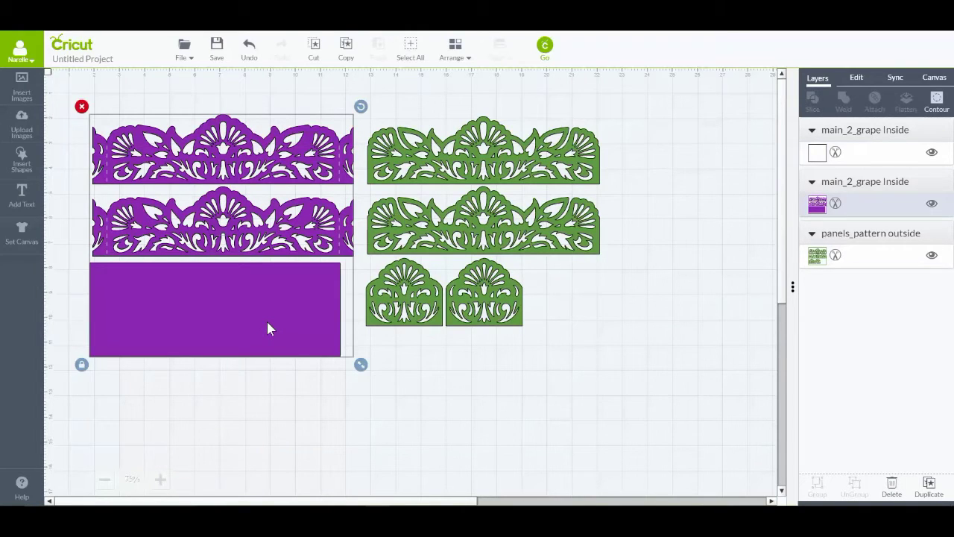
click(937, 104)
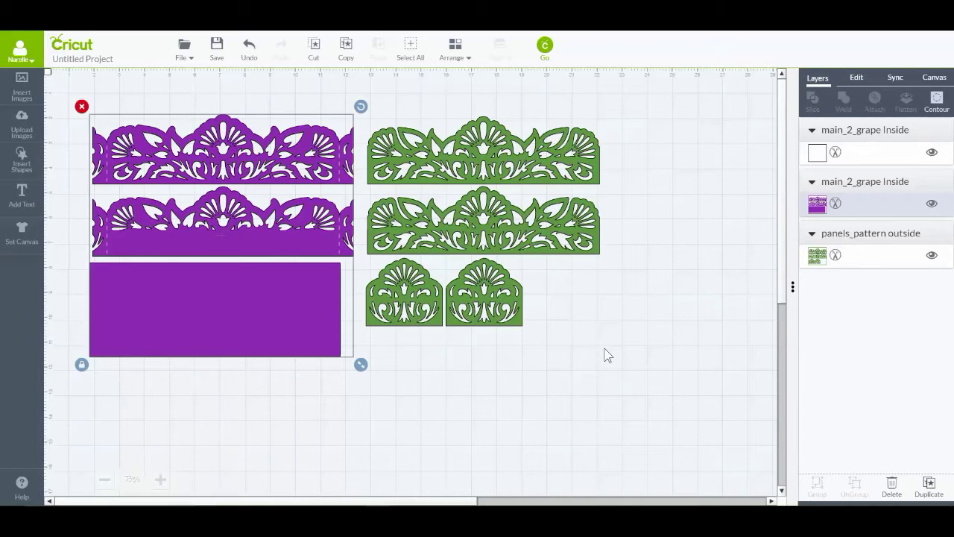
click(504, 243)
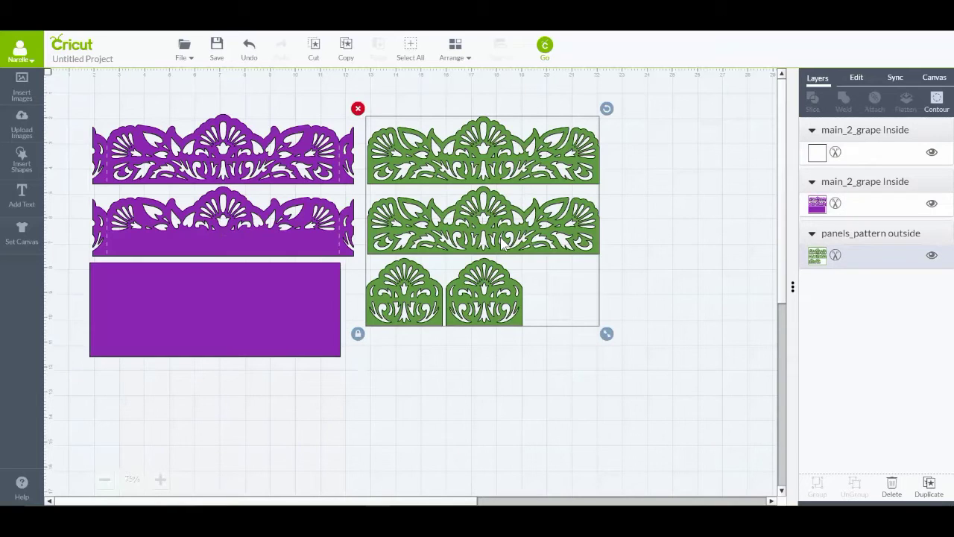
- In Contour, hide the swirl cutouts along the middle green panel's lower band
click(937, 103)
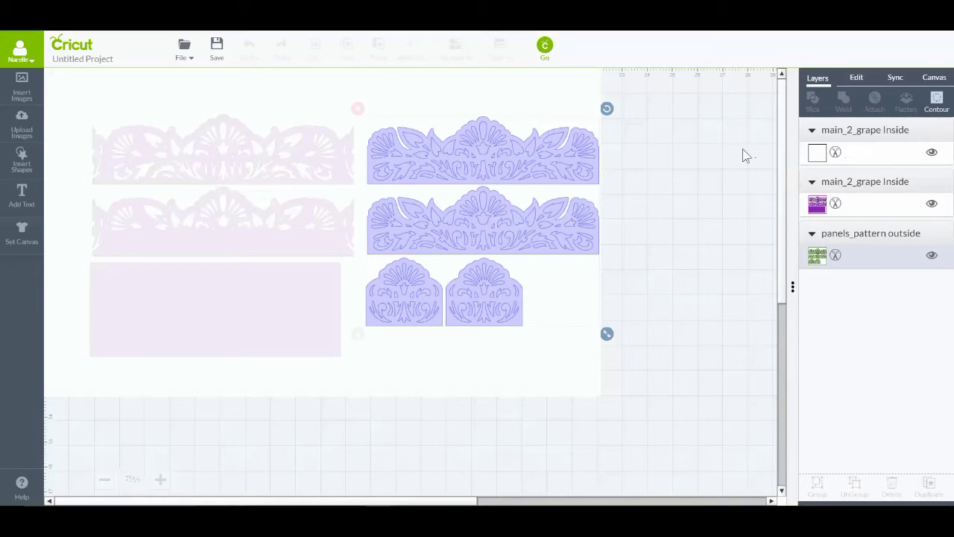
click(387, 241)
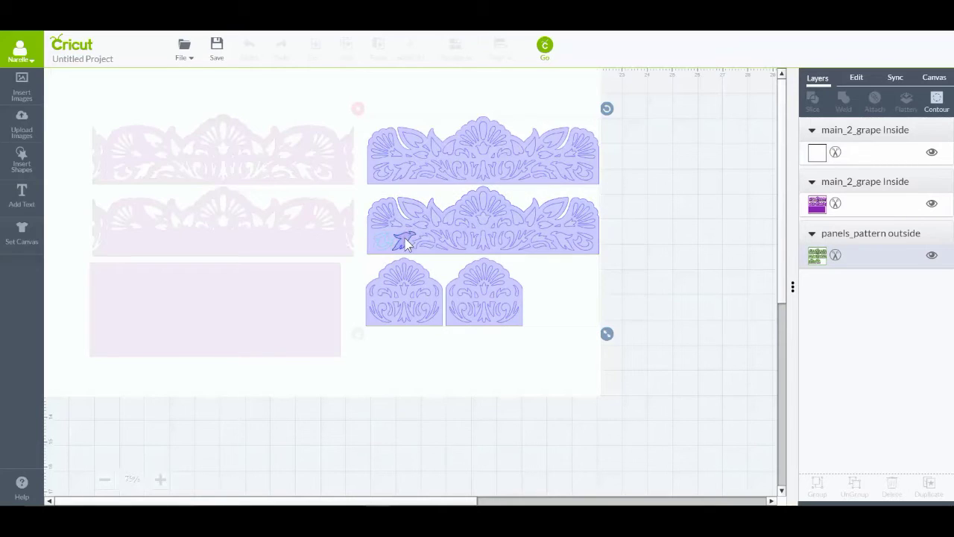
click(445, 240)
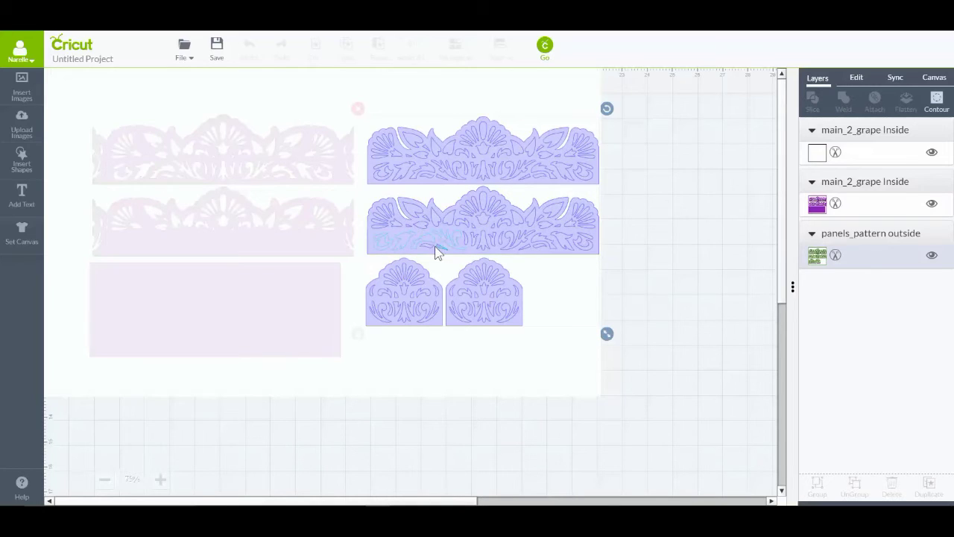
click(479, 241)
click(491, 240)
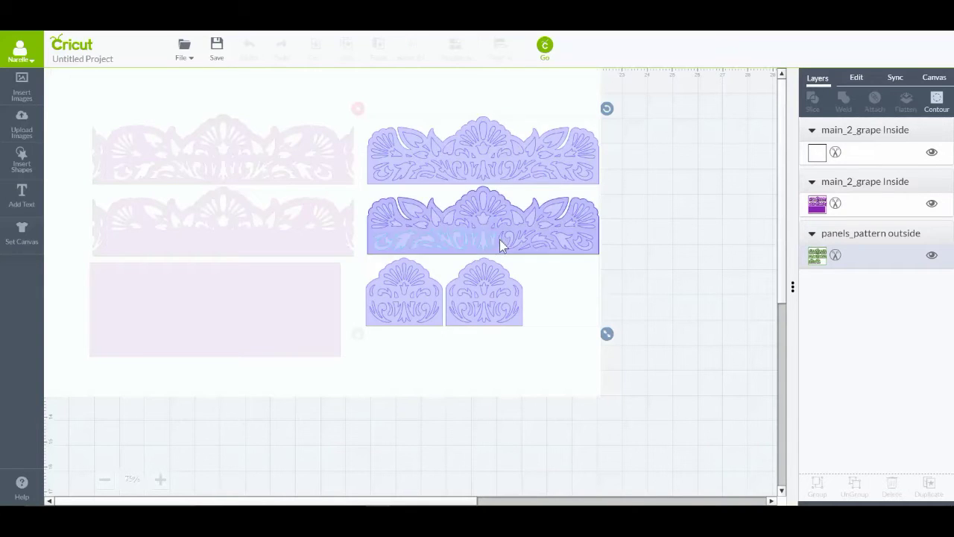
click(502, 238)
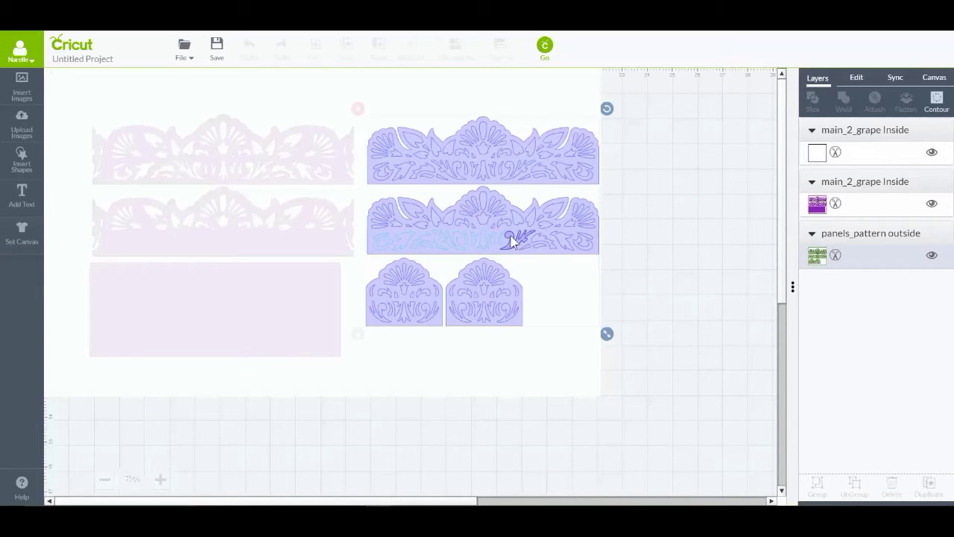
click(530, 251)
click(538, 242)
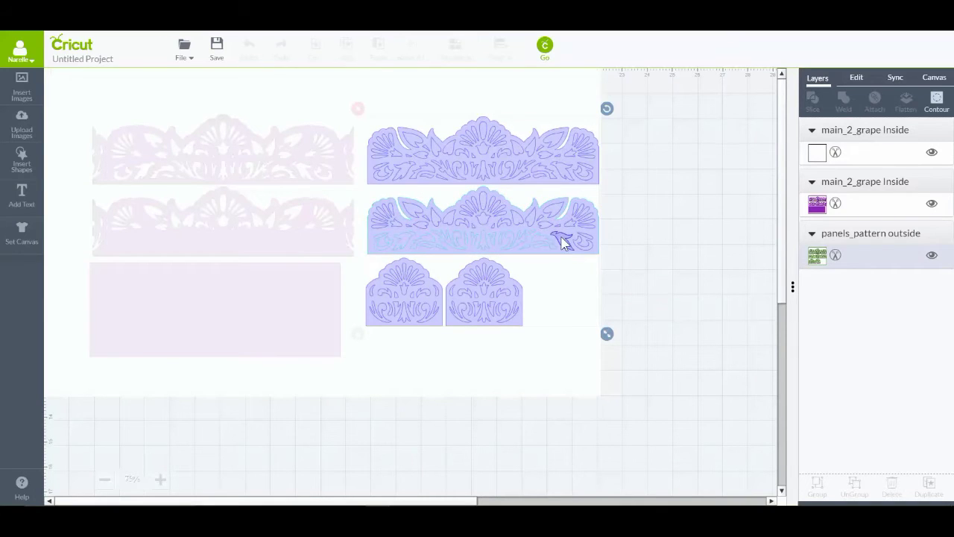
click(587, 239)
click(587, 239)
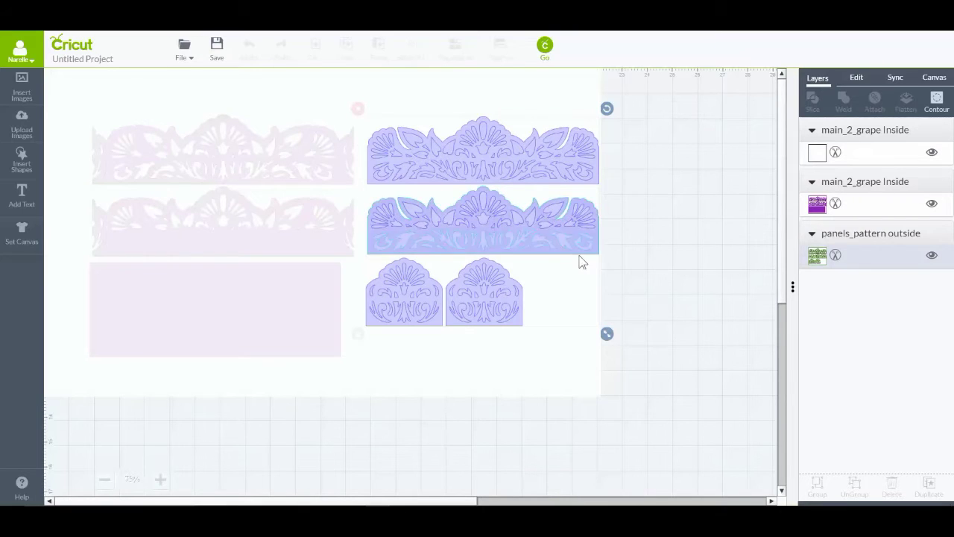
key(Escape)
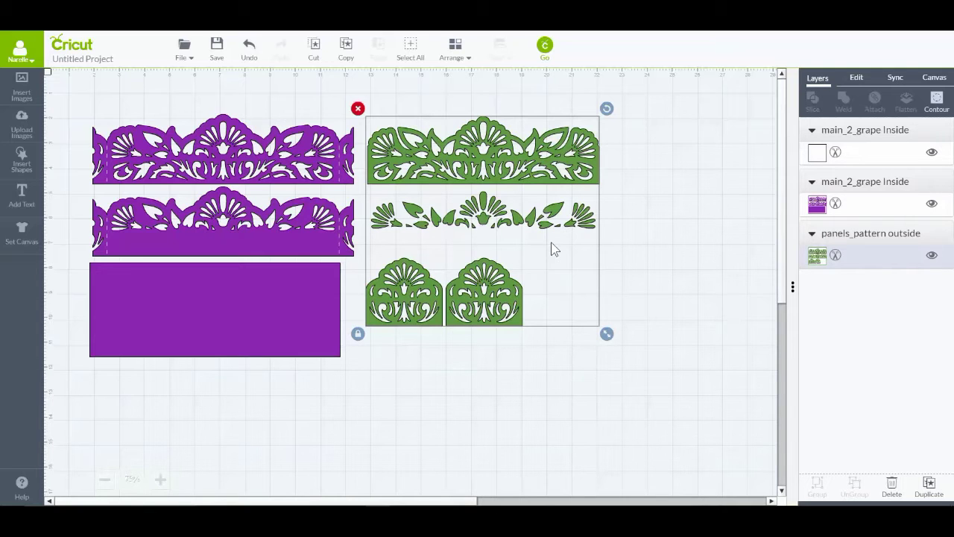
click(936, 102)
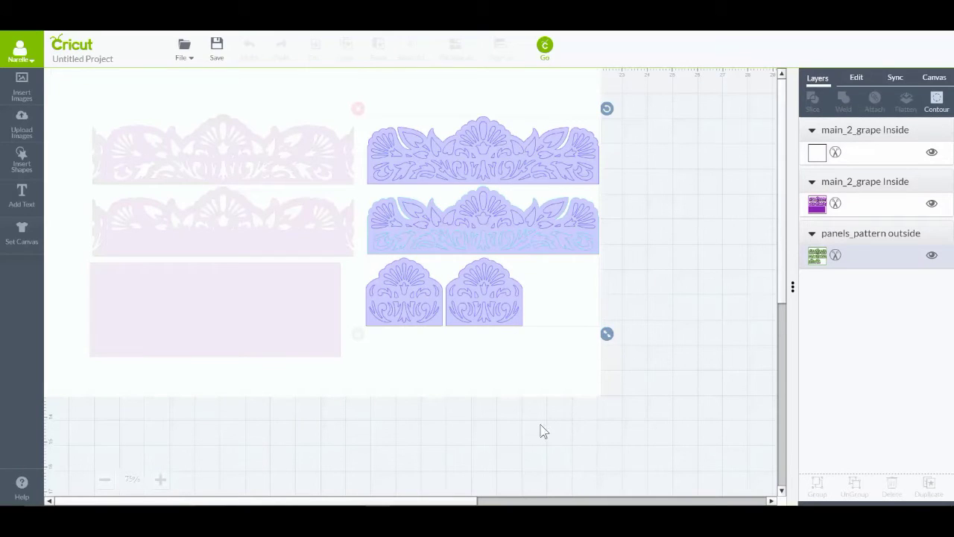
- Restore the middle green panel's outer outline, leaving a solid green bottom band
click(580, 257)
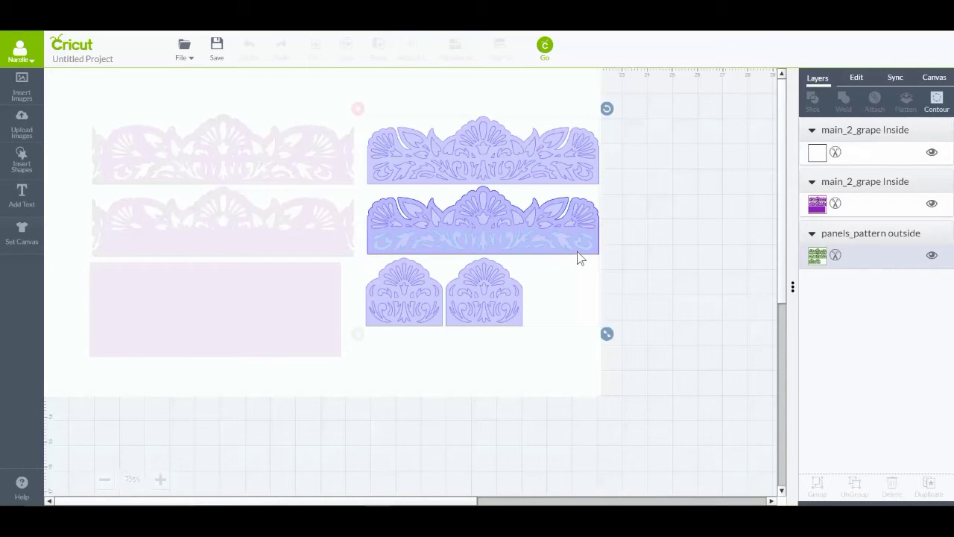
click(557, 301)
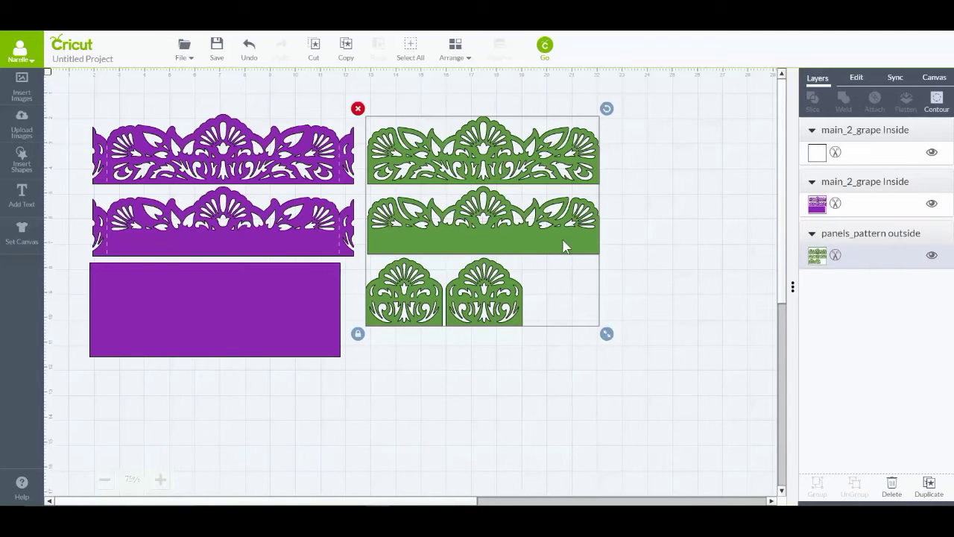
- Bring the green lace panels to the front and align them over the purple borders
drag(553, 249, 431, 254)
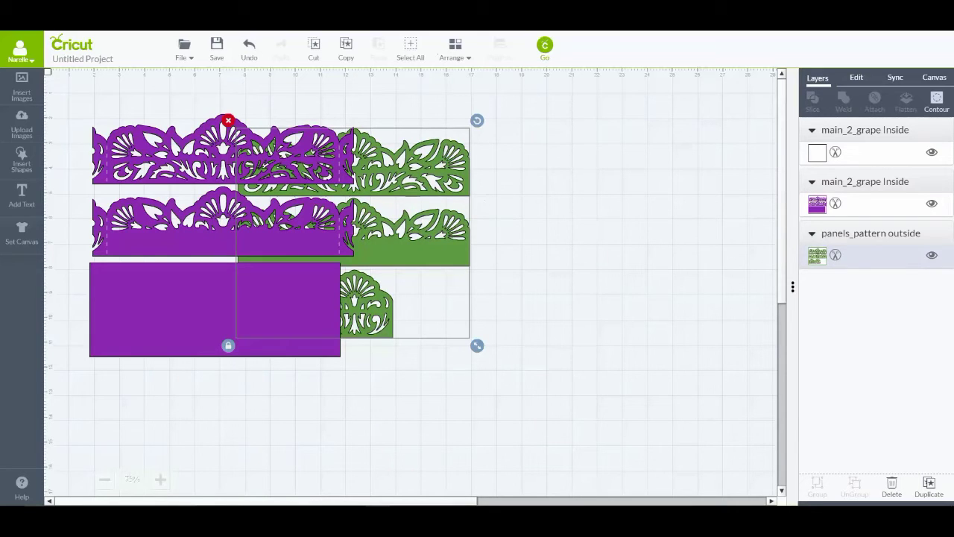
click(457, 58)
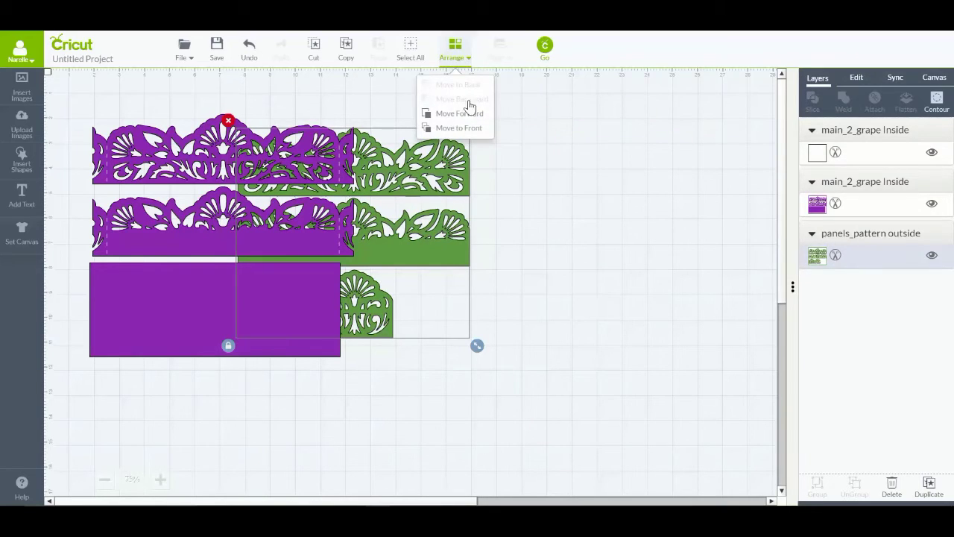
click(455, 128)
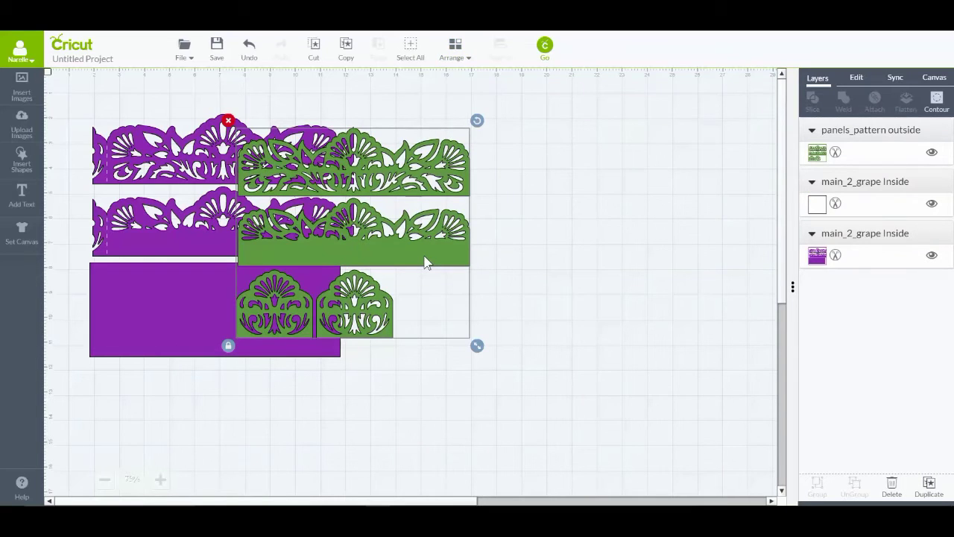
drag(412, 253, 293, 241)
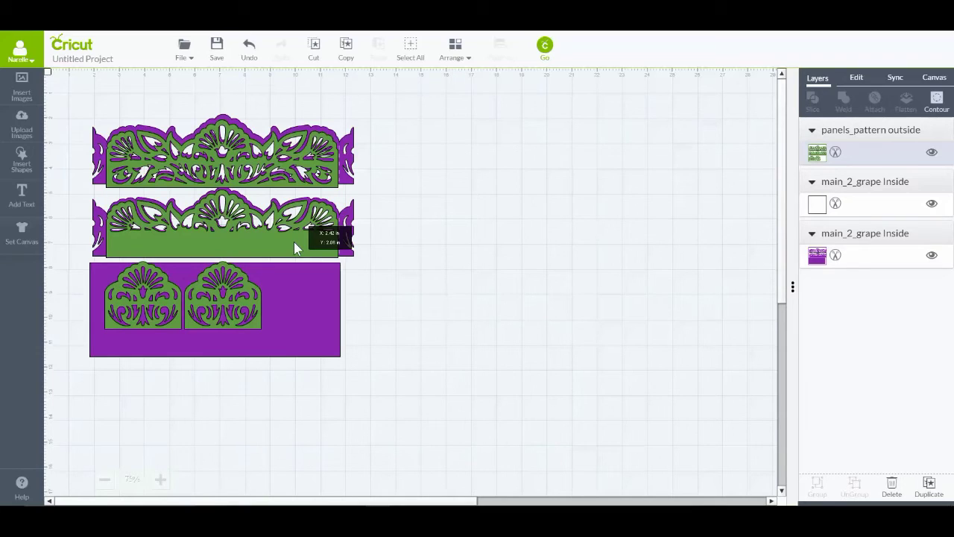
drag(294, 242, 293, 242)
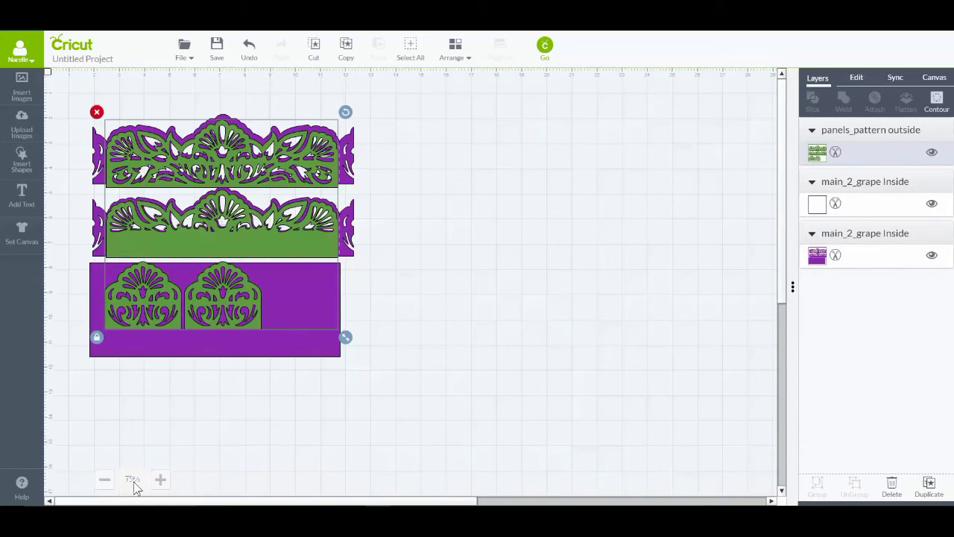
- Zoom to 100% and set the green panel group's Y position to 2.00 in
scroll(135, 486, up, 1)
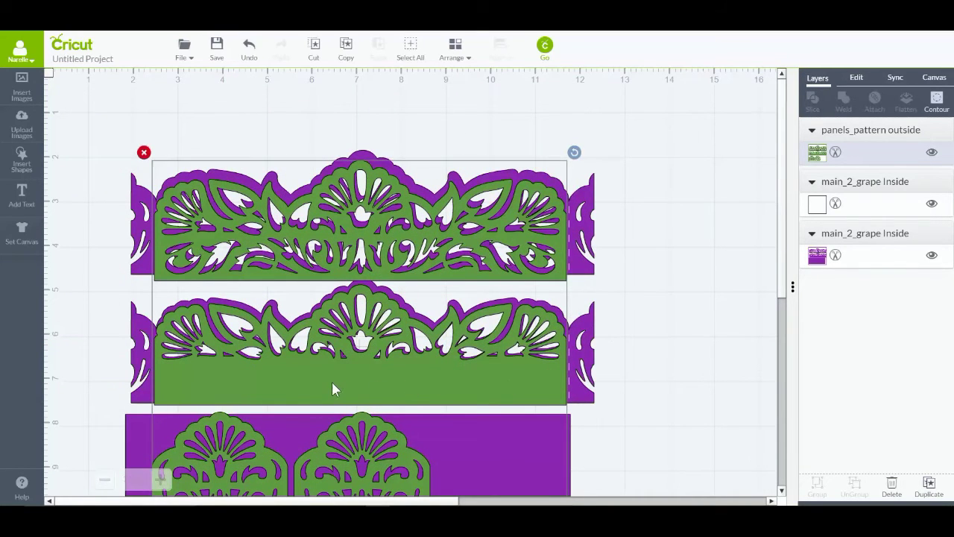
drag(332, 381, 336, 383)
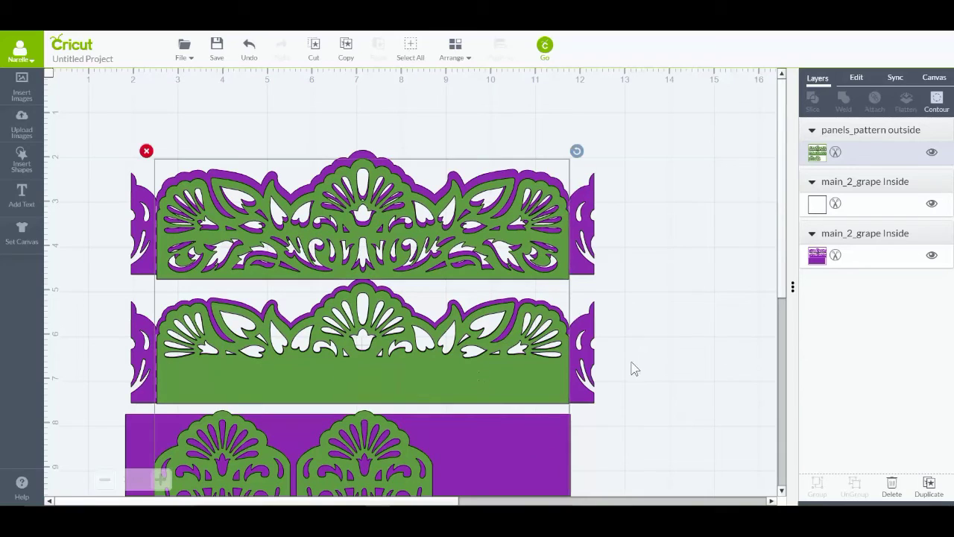
click(855, 78)
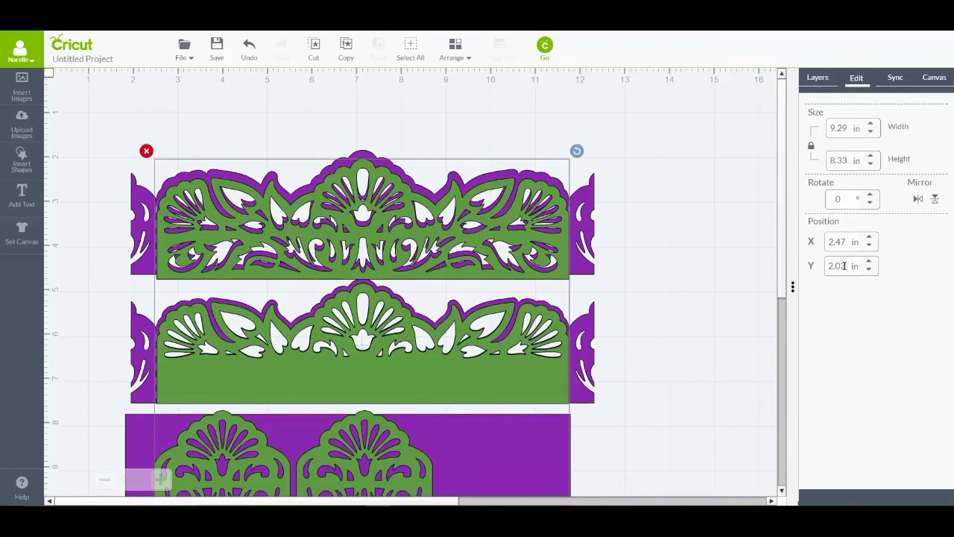
drag(846, 266, 842, 266)
text(0)
key(Return)
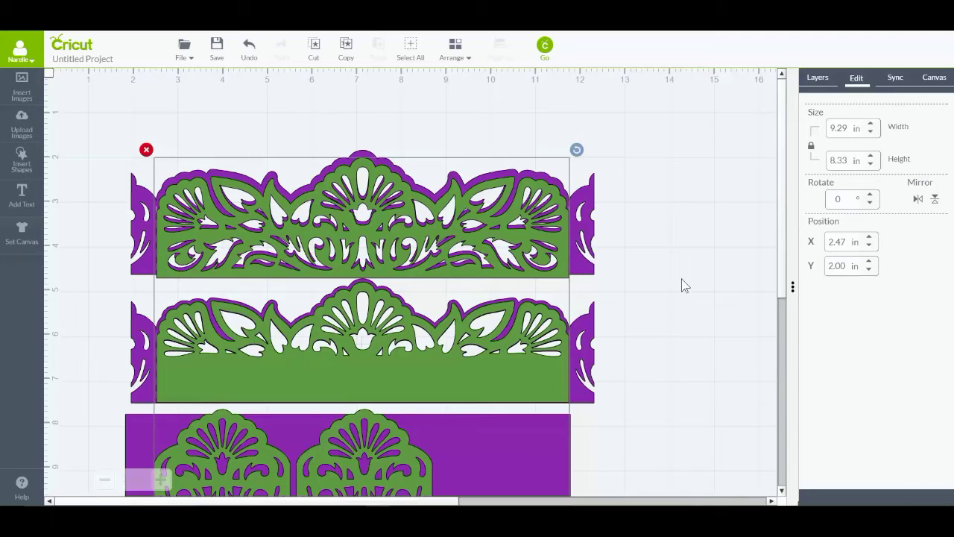
click(34, 207)
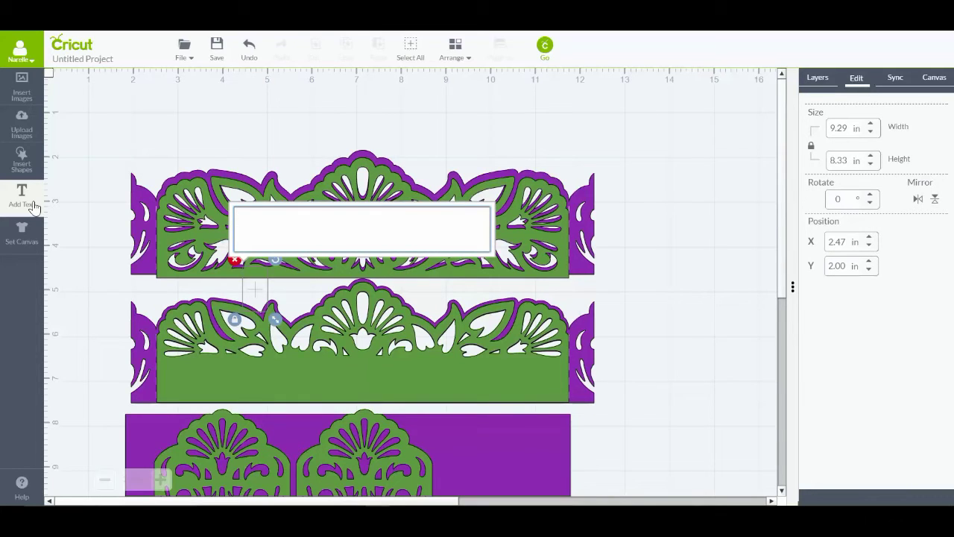
- Add 'MERRY CHRISTMAS' text on the middle green band, enlarged to about 7.65 in wide
text(MERRY CHRISTMAS)
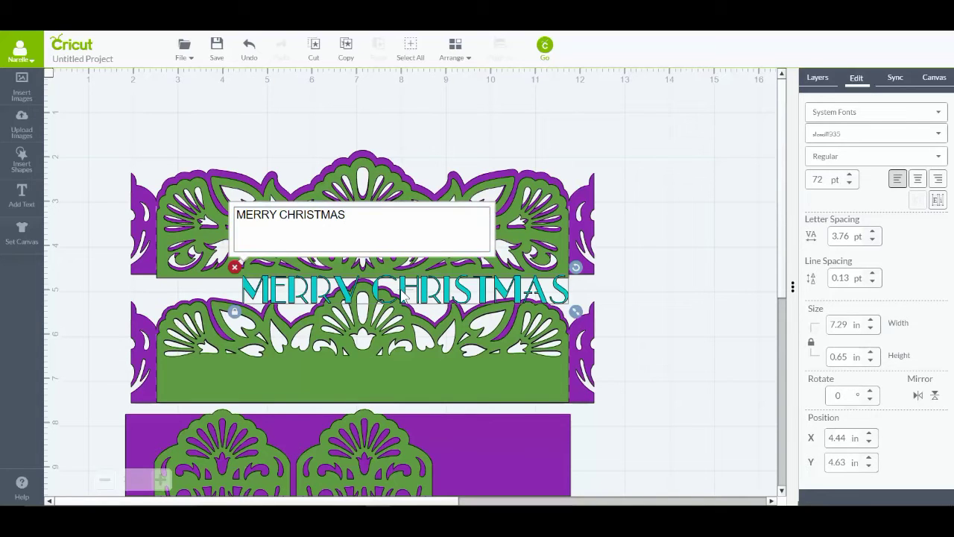
click(406, 296)
drag(406, 296, 322, 381)
drag(497, 403, 512, 403)
drag(422, 389, 446, 389)
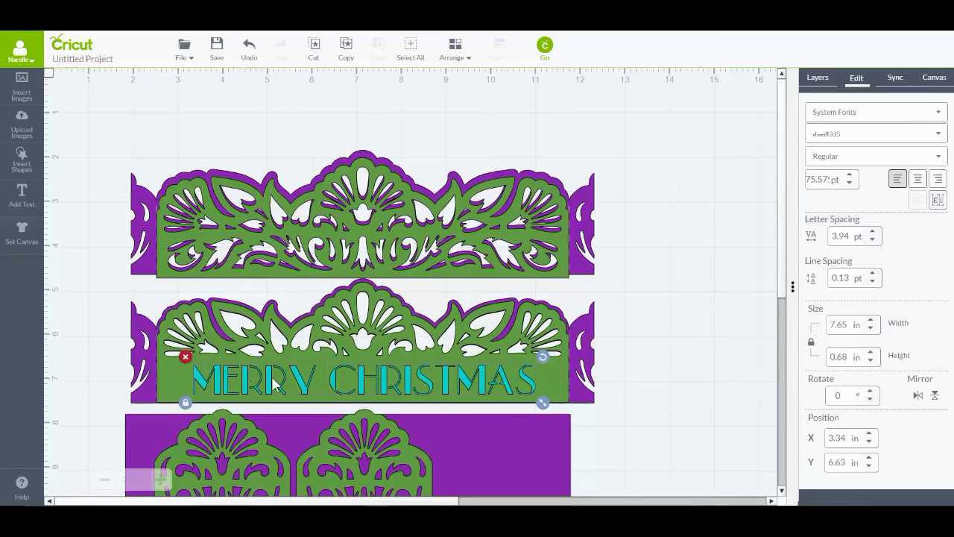
- Centre MERRY CHRISTMAS horizontally on the border, then show the Layers panel
click(560, 385)
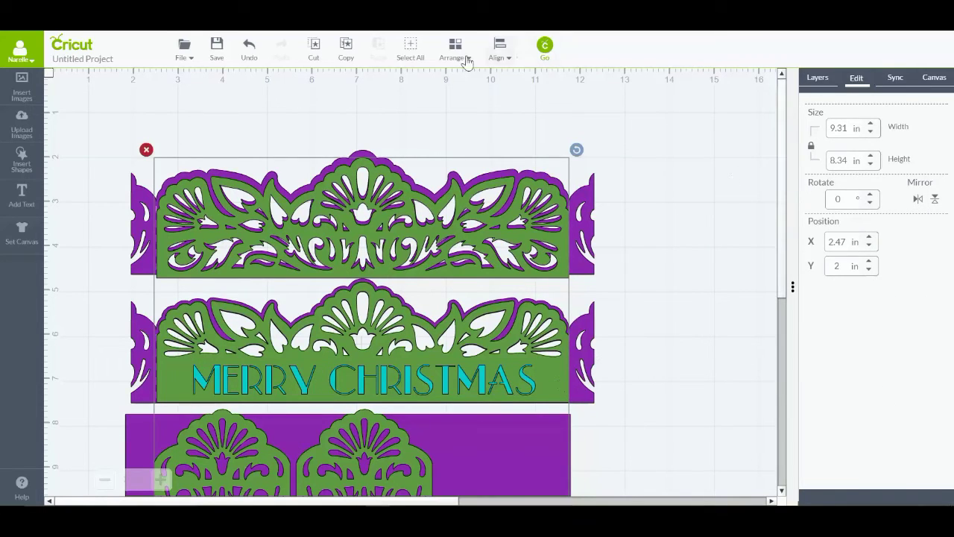
click(500, 52)
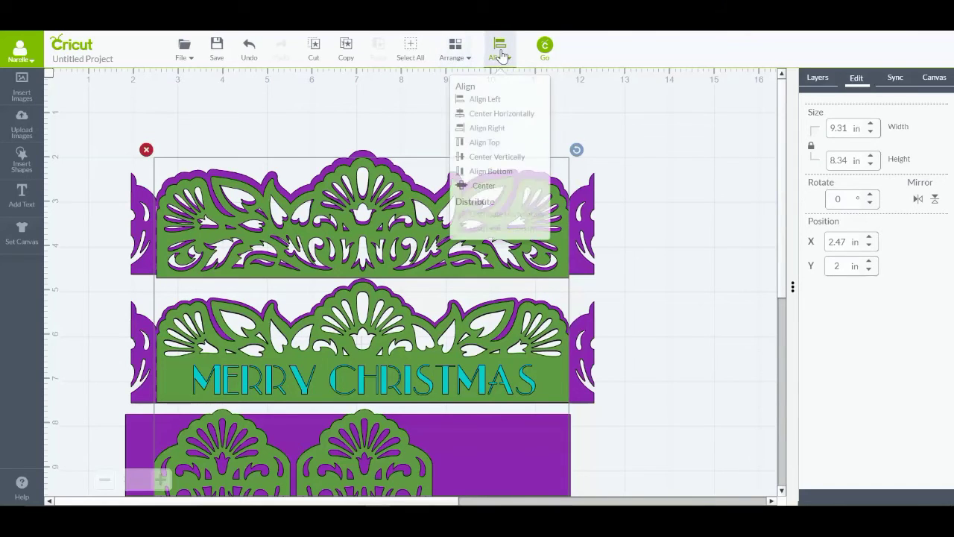
click(507, 116)
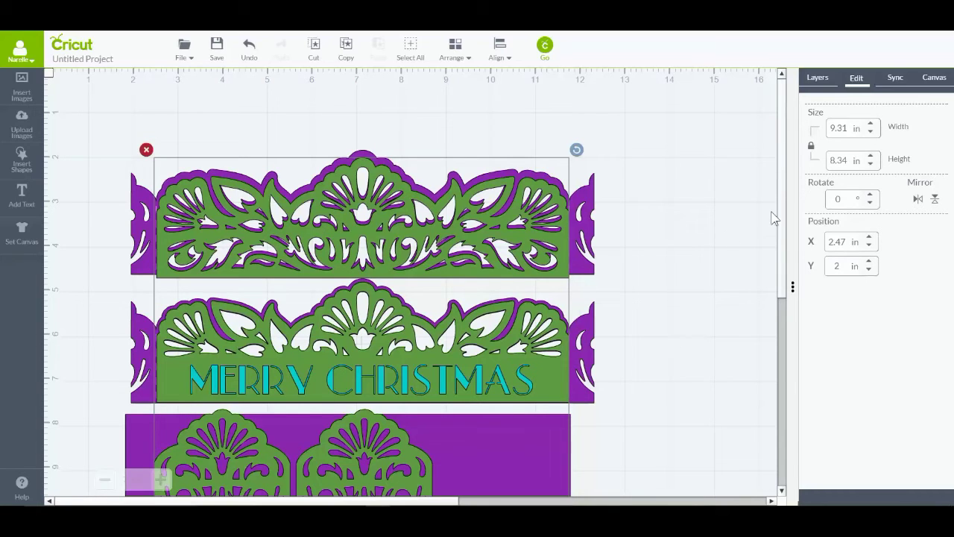
click(814, 81)
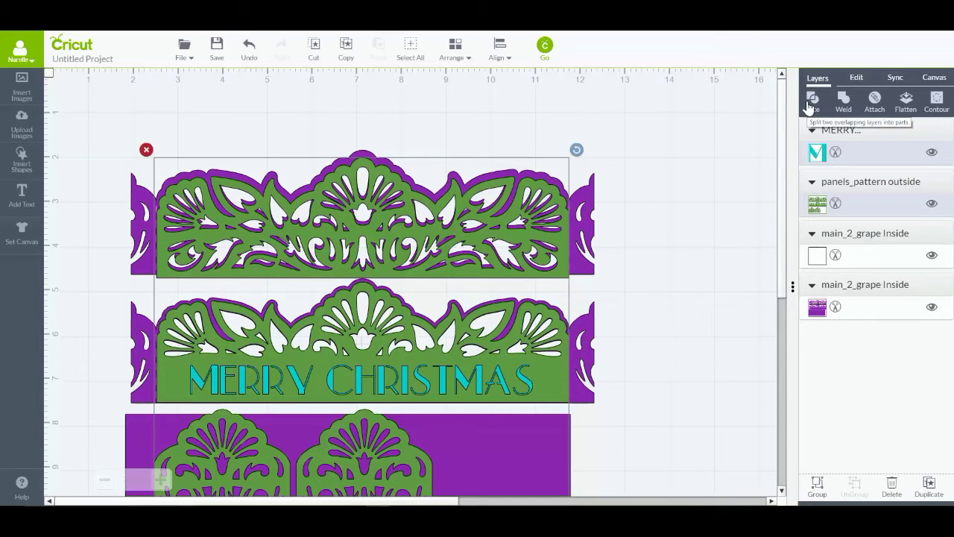
- Slice MERRY CHRISTMAS from the green border and delete the leftover Sliced Image D
click(807, 102)
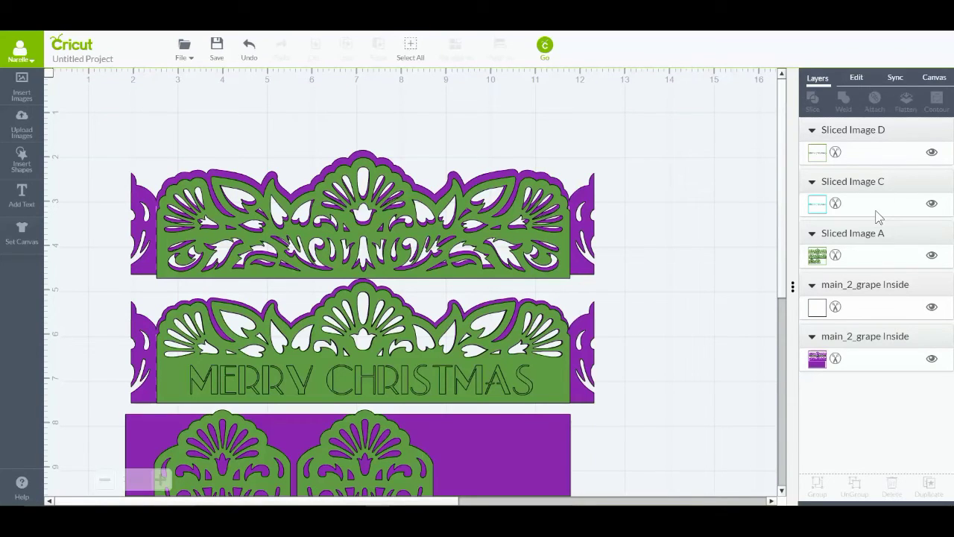
click(881, 153)
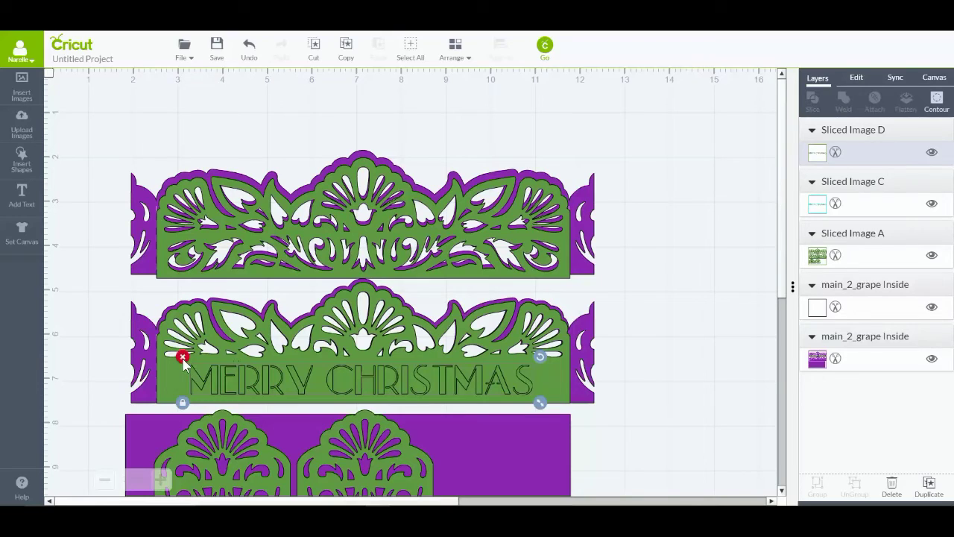
key(Delete)
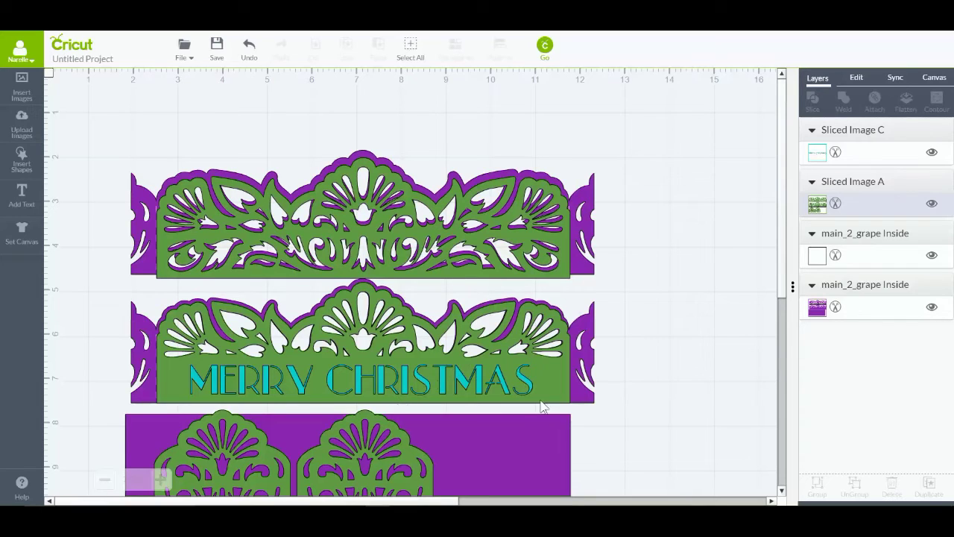
click(932, 152)
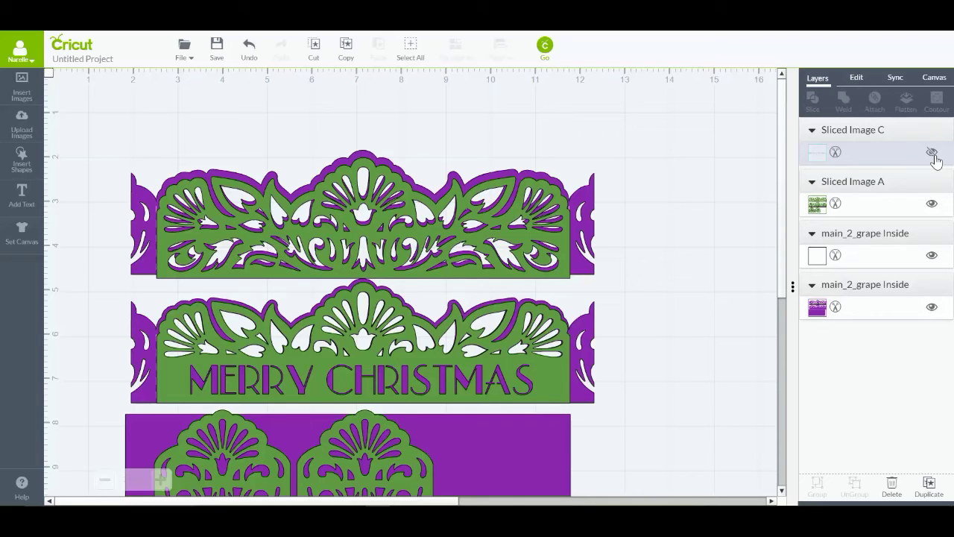
click(933, 153)
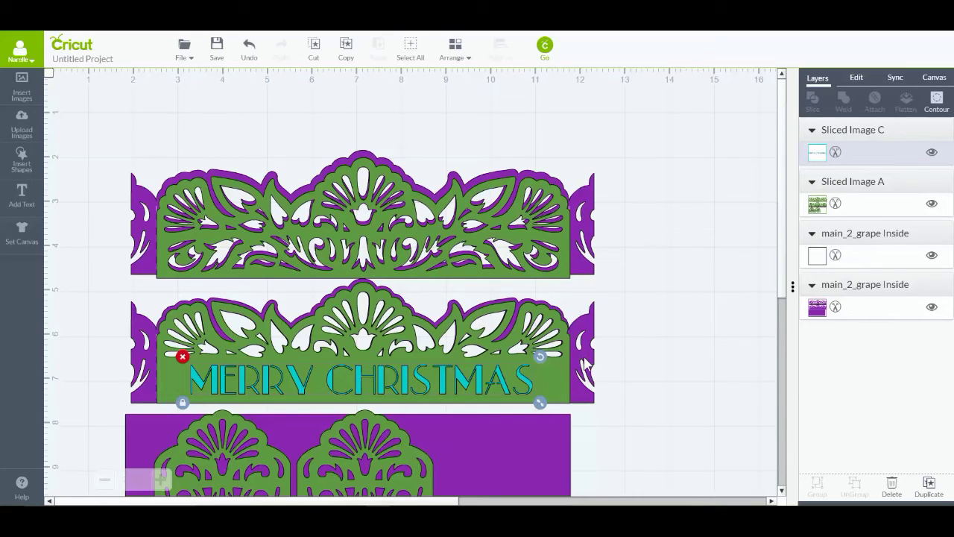
shift+click(585, 363)
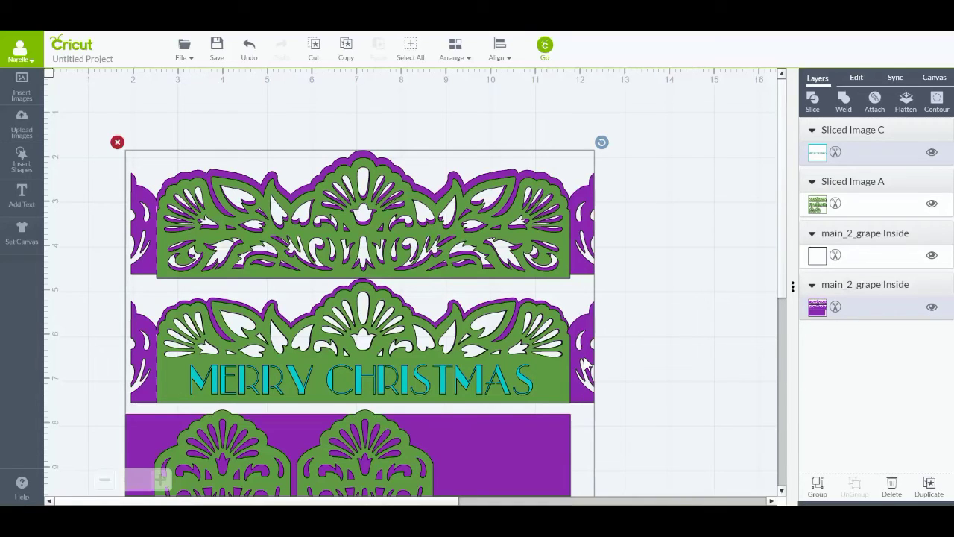
- Slice MERRY CHRISTMAS from the purple border and delete the Sliced Image D and C pieces
click(813, 108)
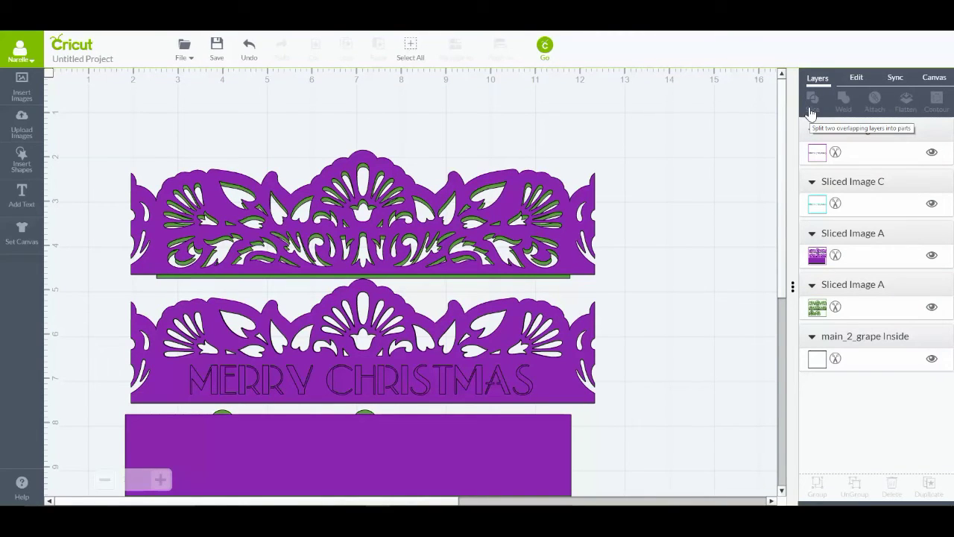
click(893, 155)
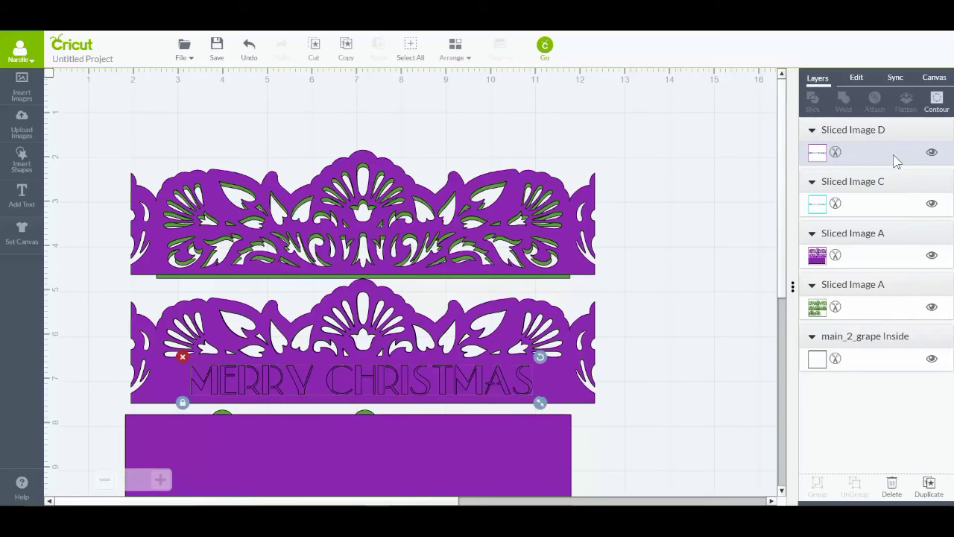
click(892, 486)
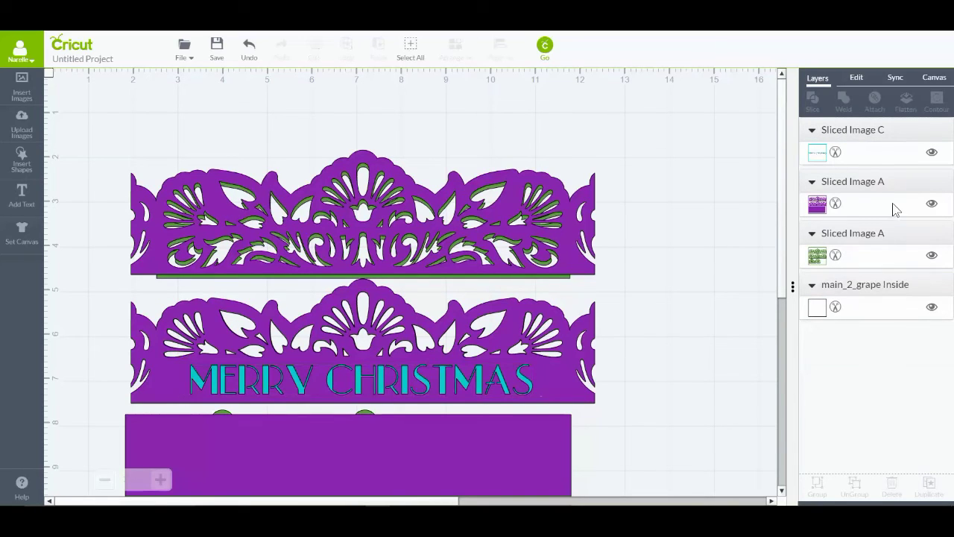
click(883, 155)
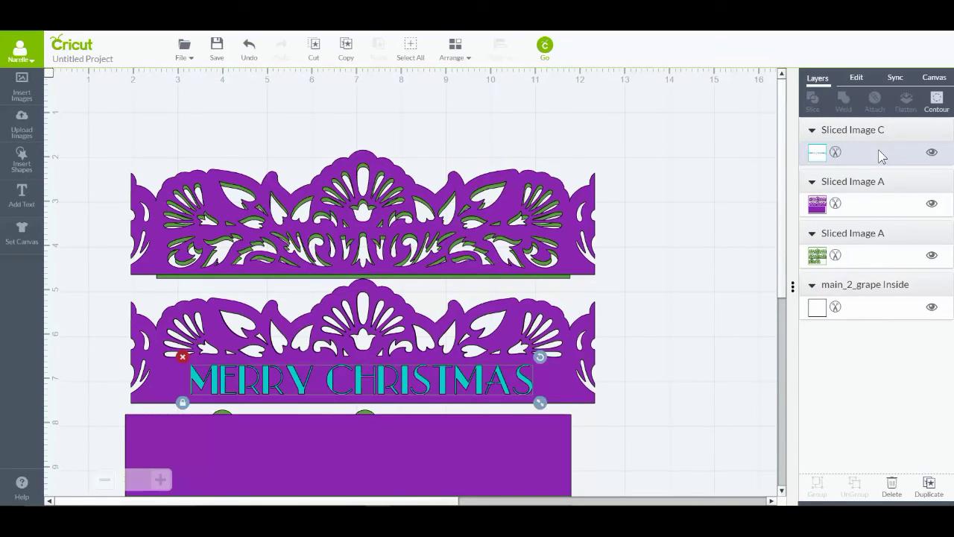
click(892, 485)
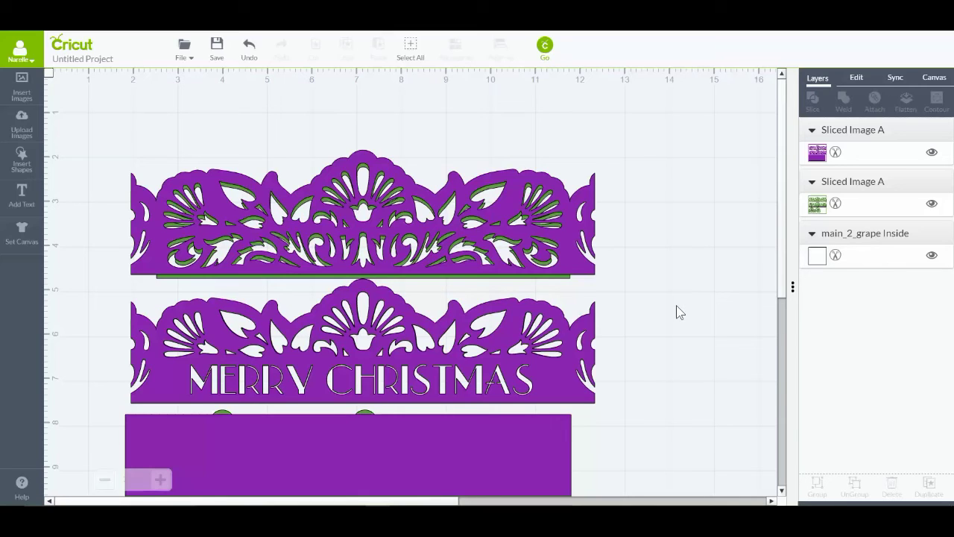
click(844, 204)
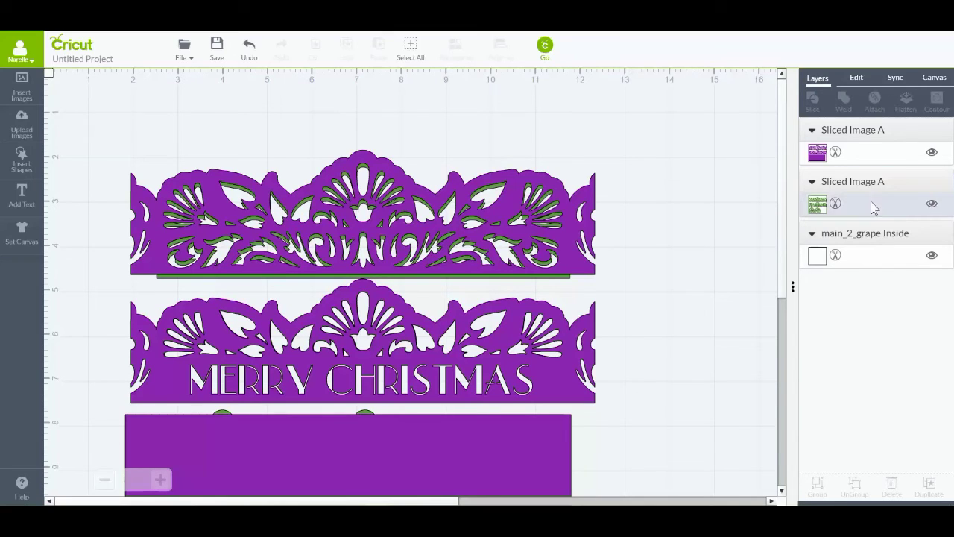
- Move the green sliced border one layer forward, in front of the purple border
click(453, 45)
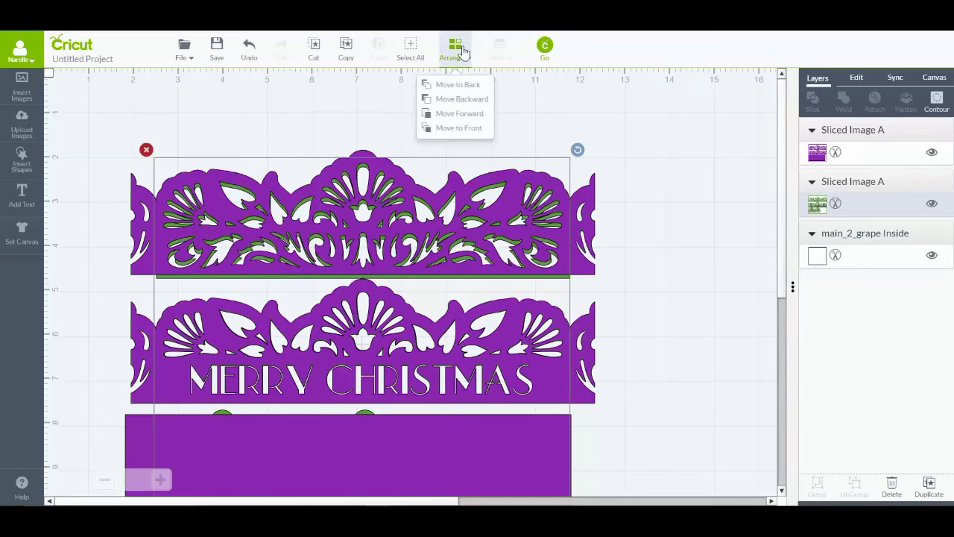
click(460, 113)
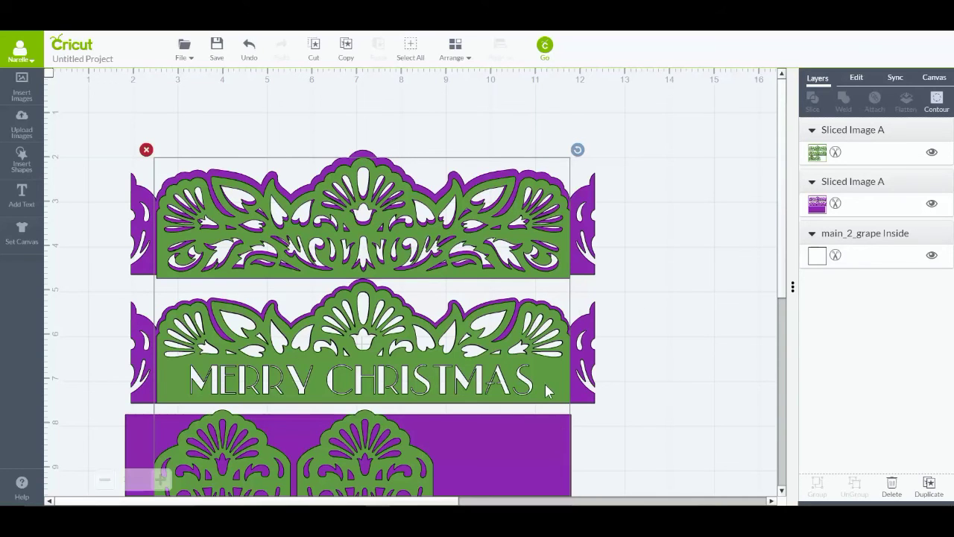
- Shift the green border off to the right and move the main_2_grape Inside score lines up one layer
drag(545, 384, 945, 401)
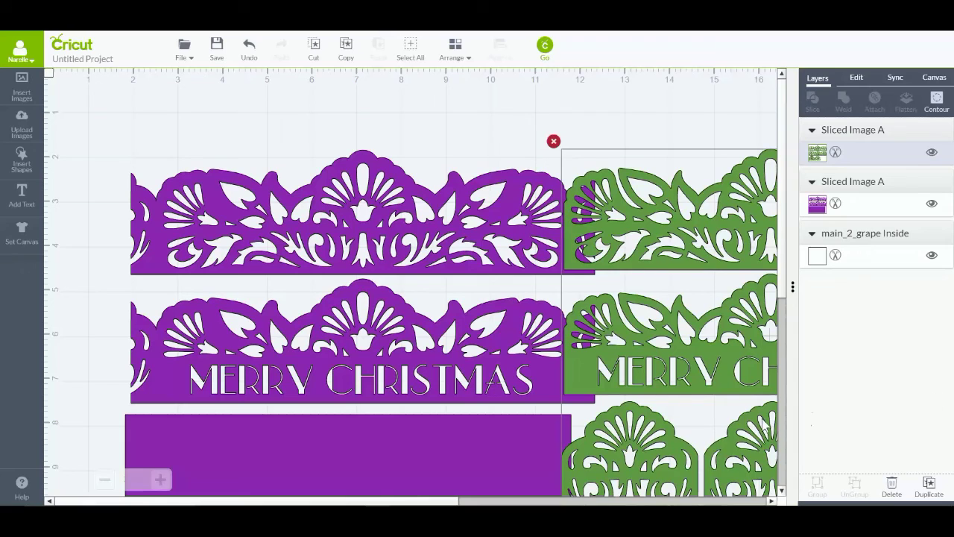
drag(676, 370, 805, 369)
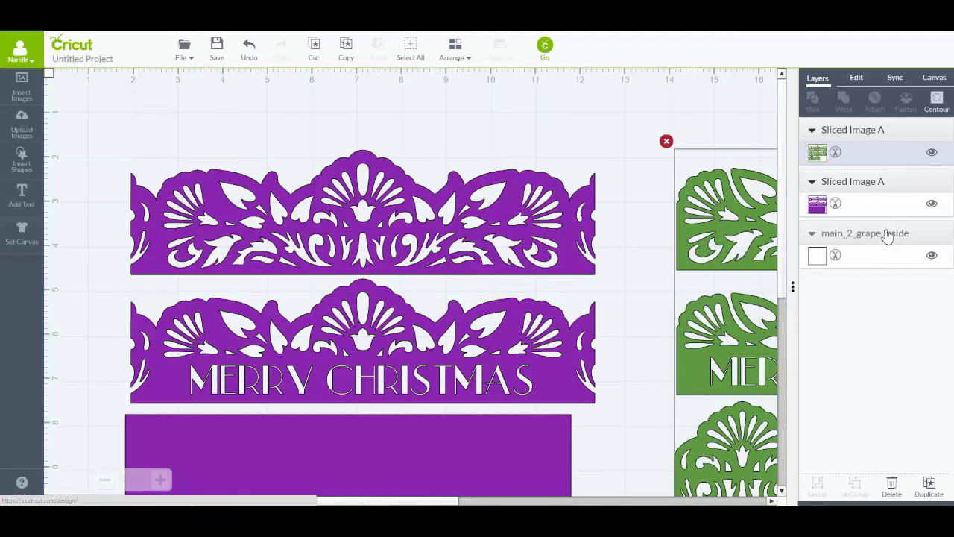
click(890, 261)
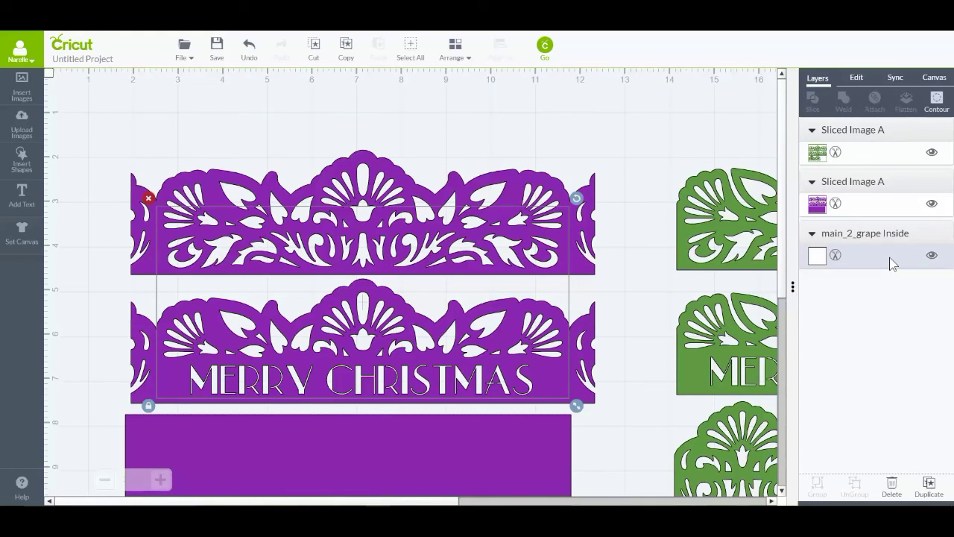
click(454, 50)
click(472, 115)
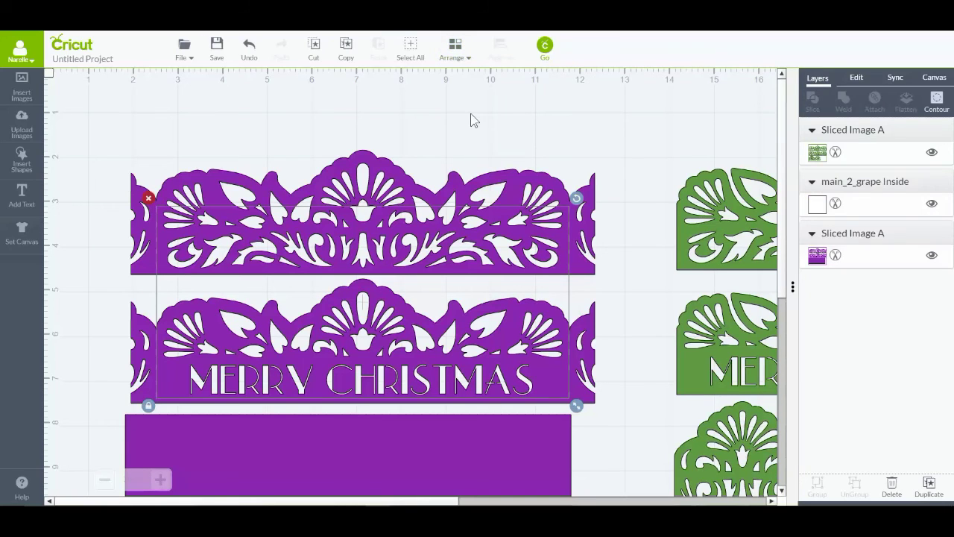
- Attach the main_2_grape Inside score lines to the purple Sliced Image A border
click(631, 125)
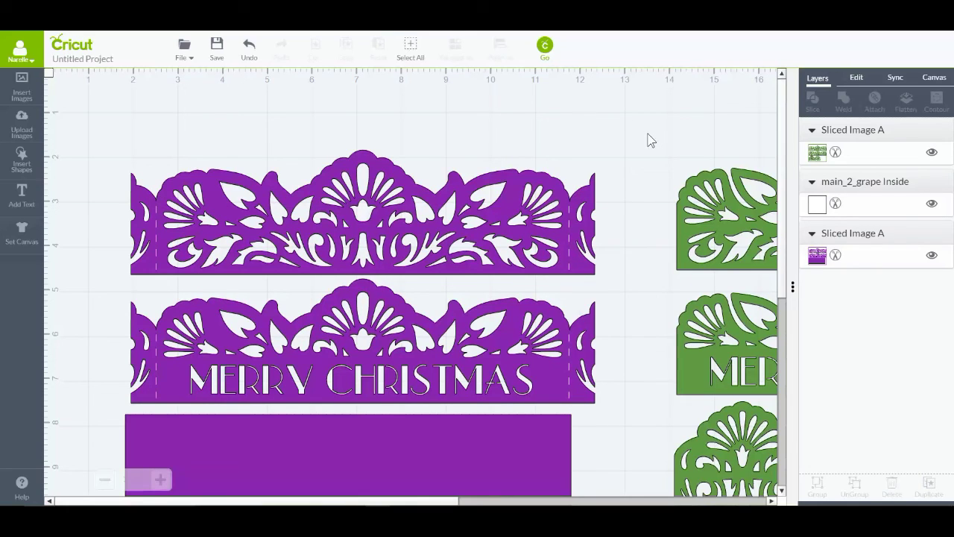
click(884, 211)
shift+click(878, 263)
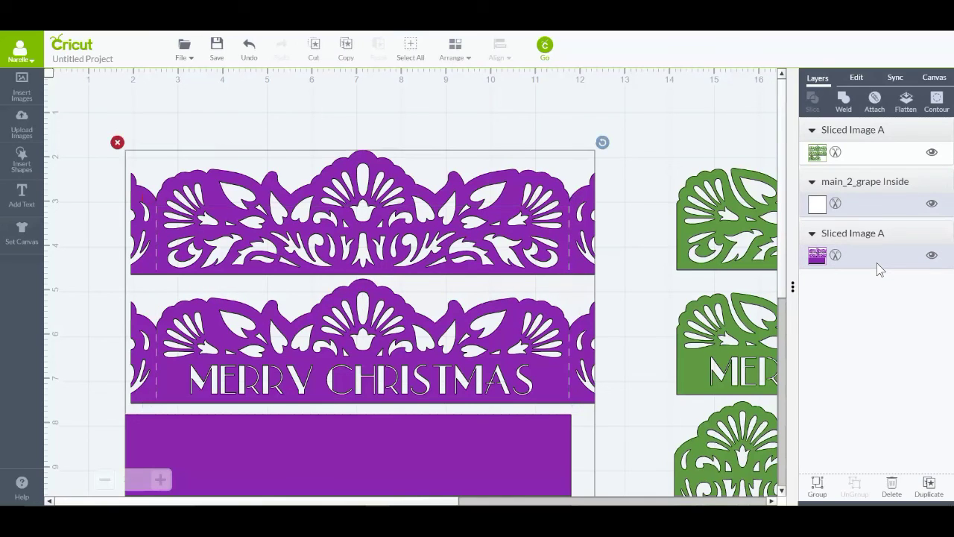
click(877, 103)
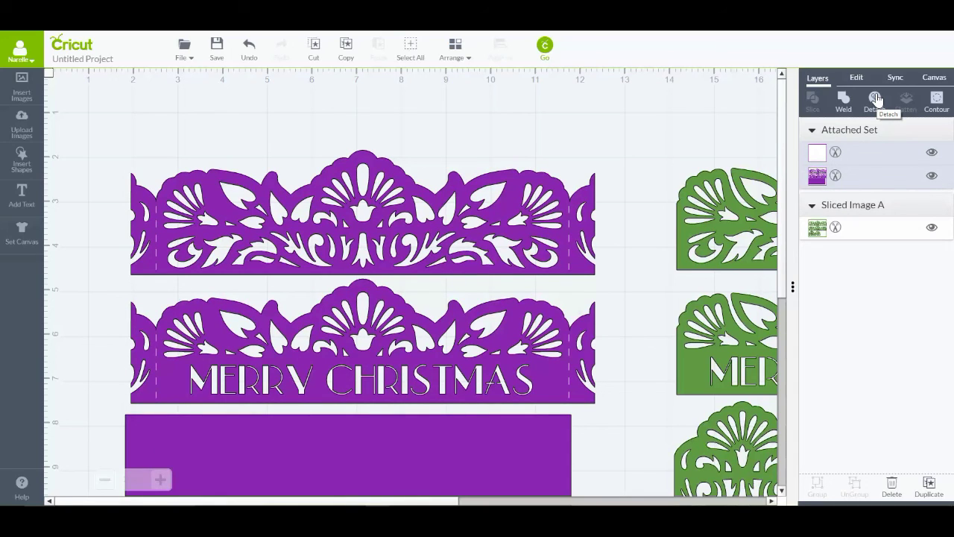
click(544, 47)
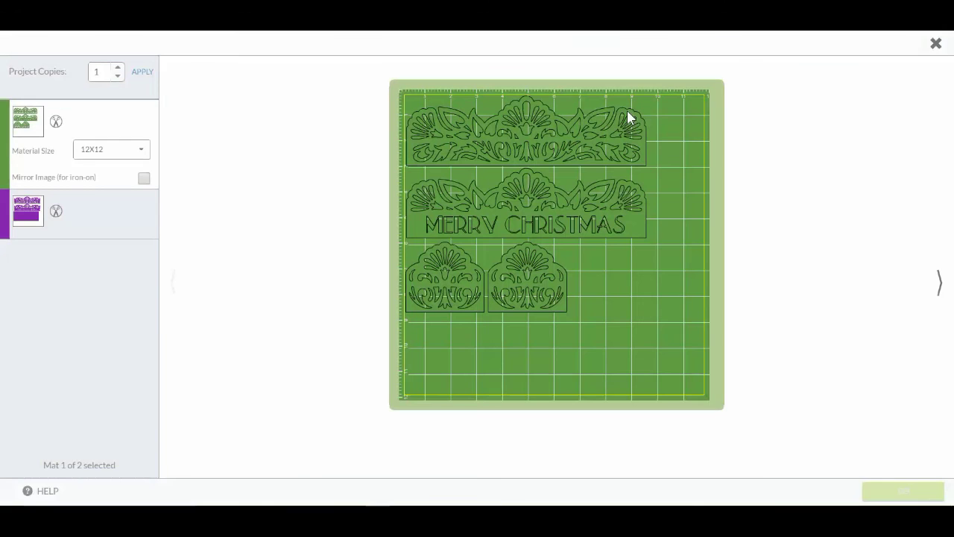
- Show Mat 2 with the purple MERRY CHRISTMAS border and score lines on 12X12
click(128, 215)
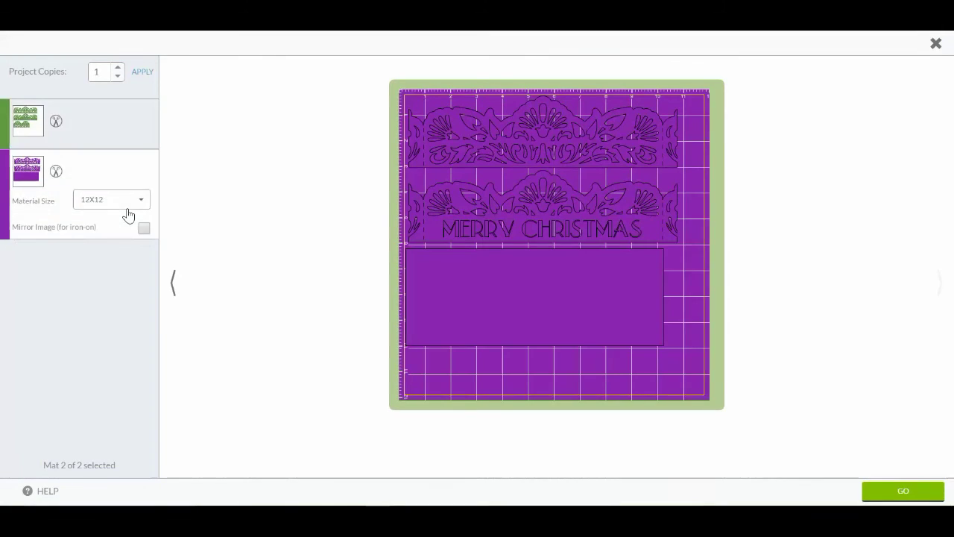